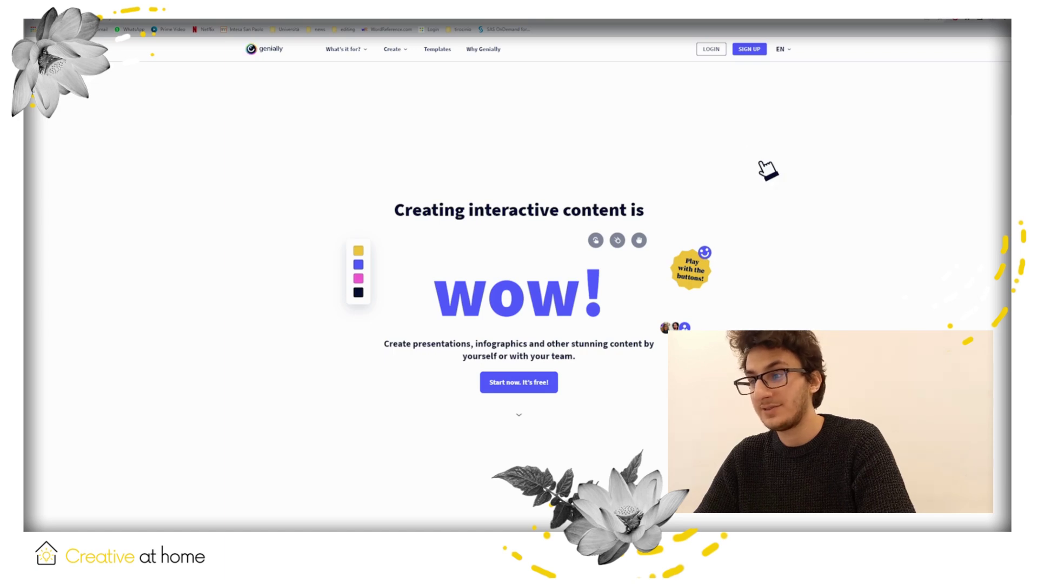
- Scroll through the landing page, then sign up free with Google and accept the terms
{"action": "scroll", "coordinate": [773, 189], "scroll_direction": "down", "scroll_amount": 10}
{"action": "scroll", "coordinate": [772, 191], "scroll_direction": "down", "scroll_amount": 10}
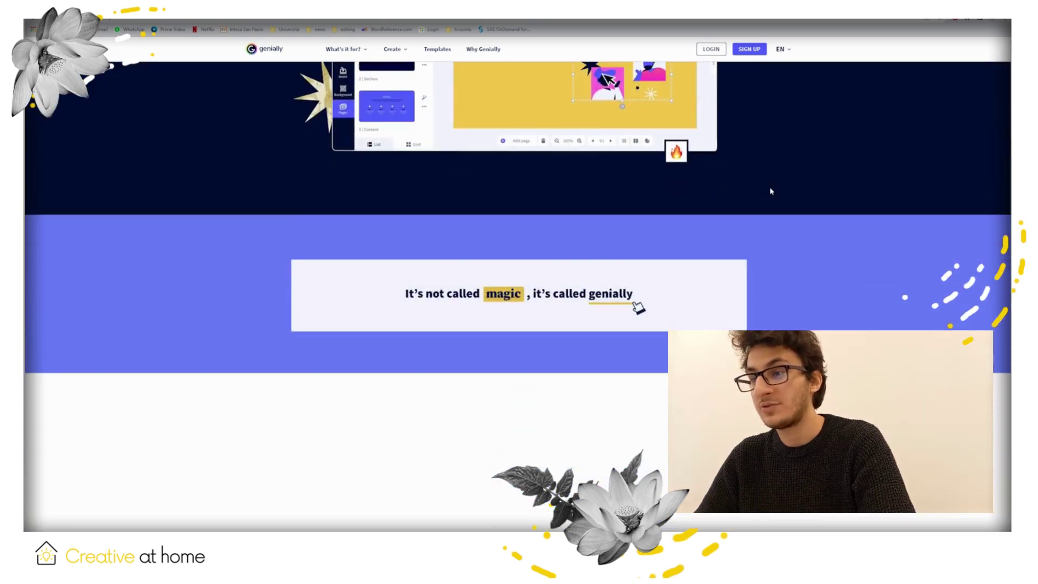
{"action": "scroll", "coordinate": [773, 193], "scroll_direction": "down", "scroll_amount": 7}
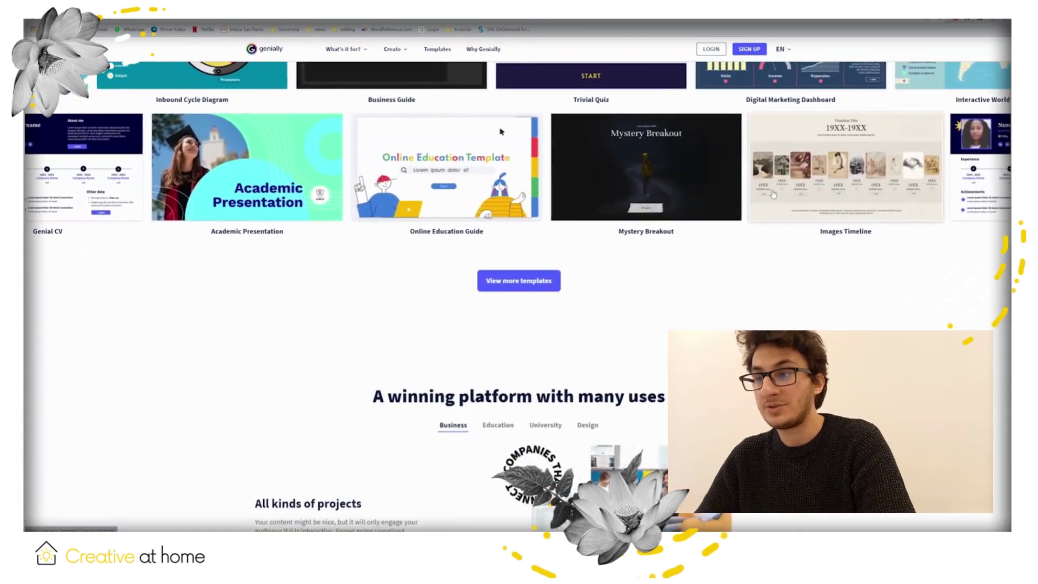
{"action": "scroll", "coordinate": [773, 195], "scroll_direction": "up", "scroll_amount": 4}
{"action": "scroll", "coordinate": [773, 193], "scroll_direction": "up", "scroll_amount": 15}
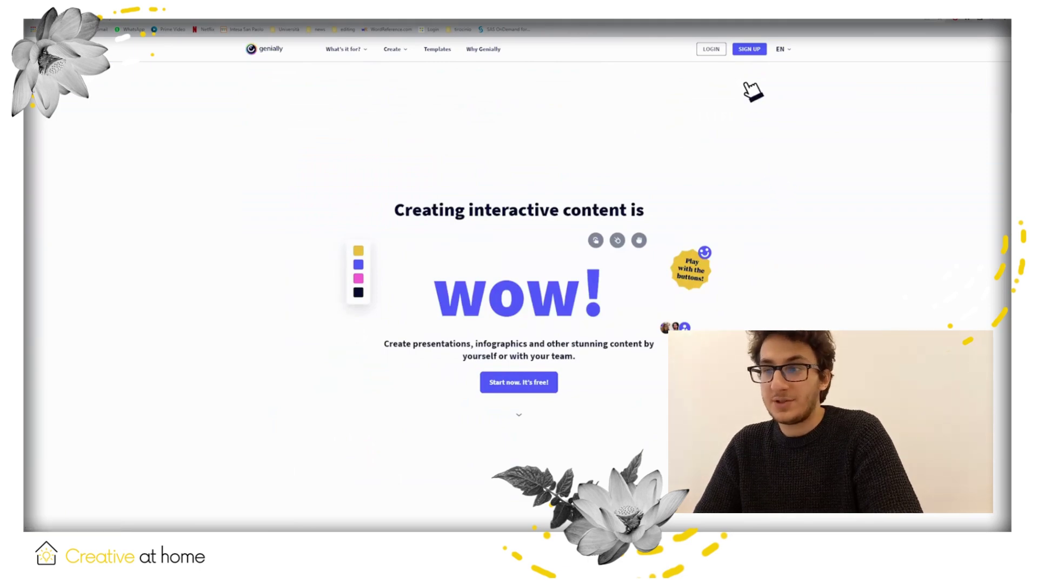
{"action": "left_click", "coordinate": [749, 50]}
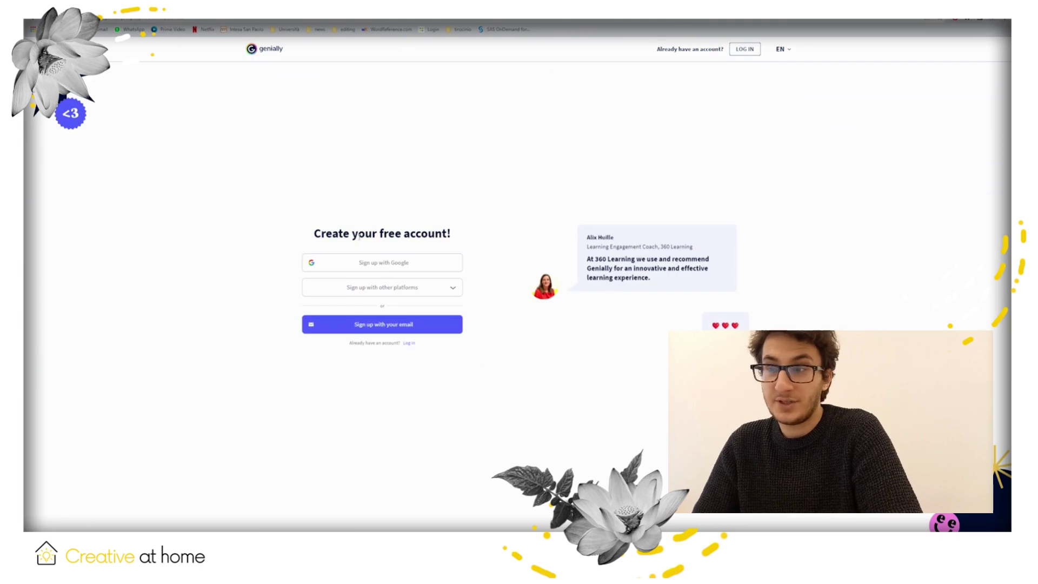
{"action": "left_click", "coordinate": [333, 265]}
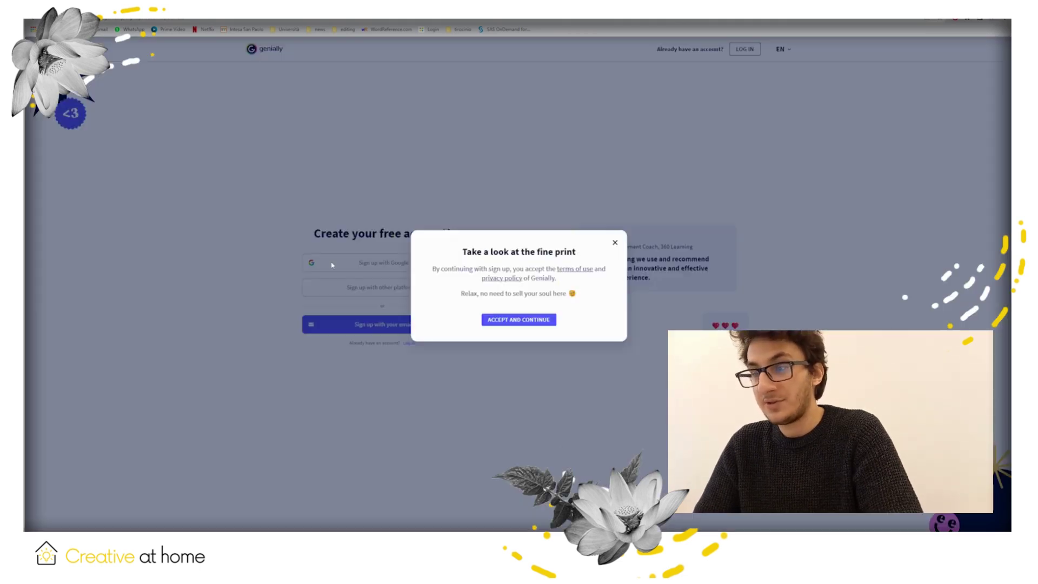
{"action": "left_click", "coordinate": [518, 319]}
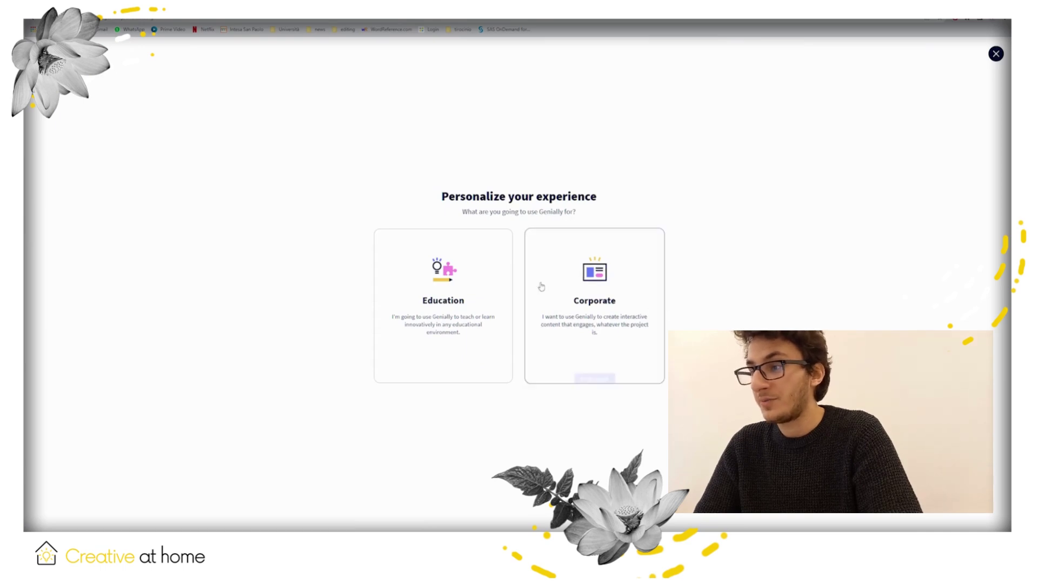
- Answer the onboarding questions: Education, Student, and University / Graduate School
{"action": "mouse_move", "coordinate": [498, 317]}
{"action": "mouse_move", "coordinate": [628, 316]}
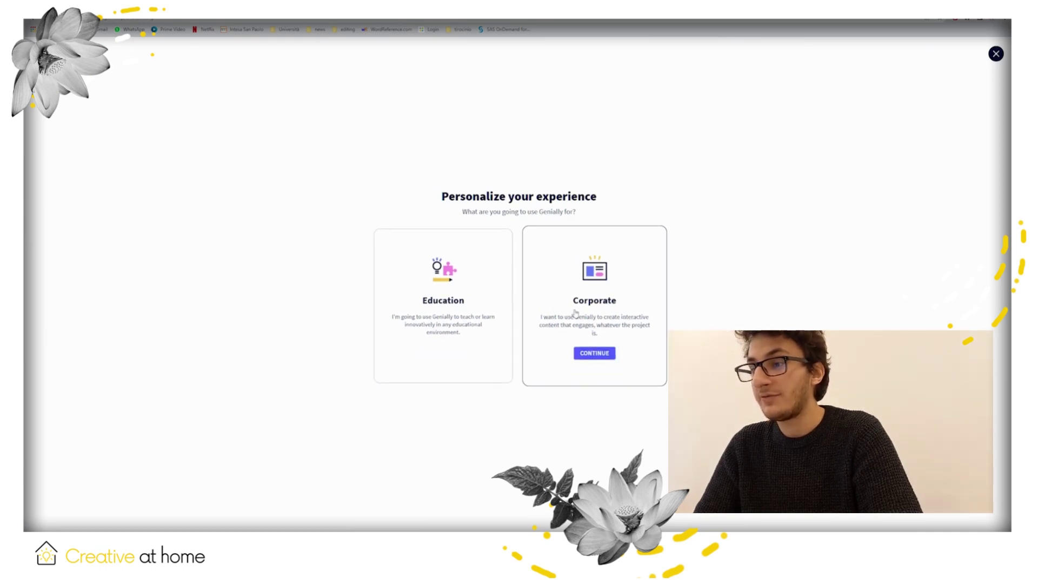
{"action": "left_click", "coordinate": [443, 354]}
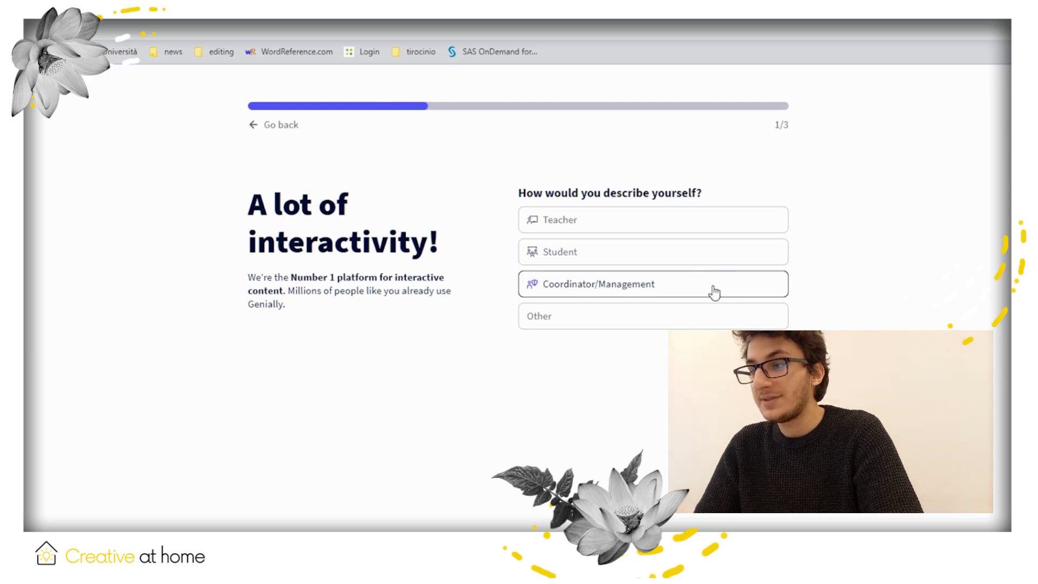
{"action": "left_click", "coordinate": [729, 267]}
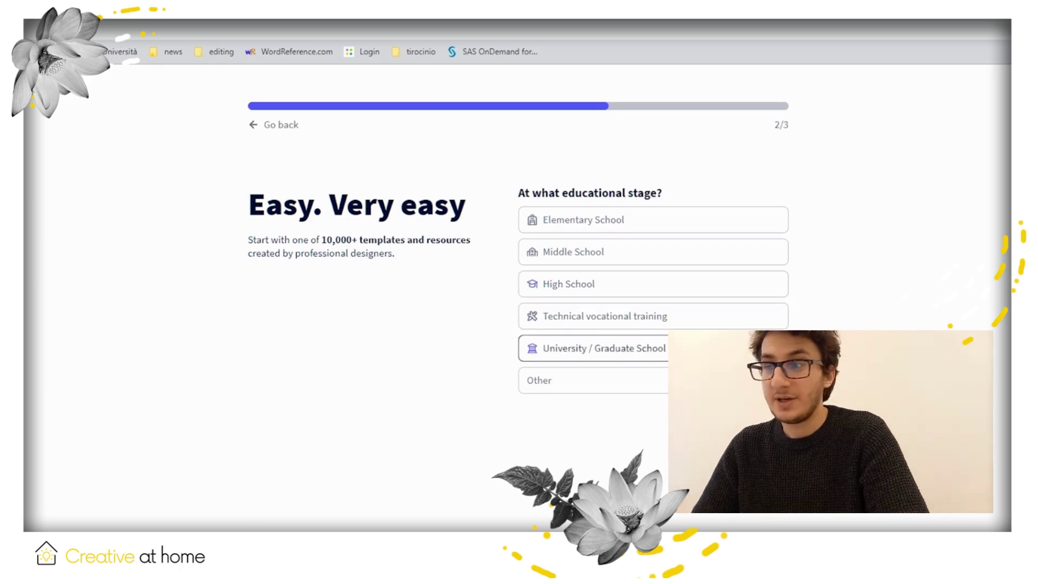
{"action": "left_click", "coordinate": [746, 348]}
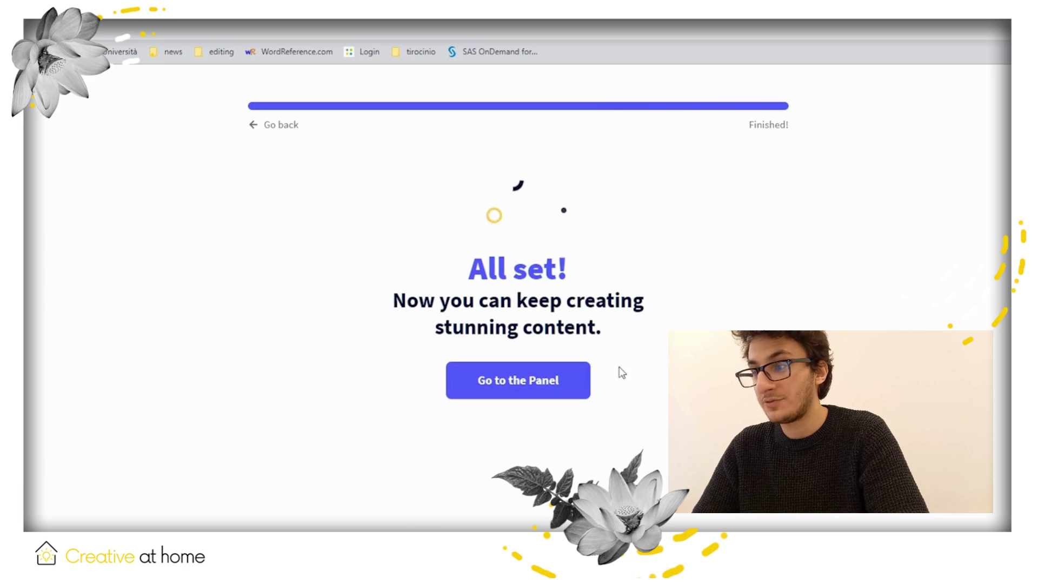
- Go to the Panel and open the Bin, where deleted creations stay for 30 days
{"action": "left_click", "coordinate": [529, 385]}
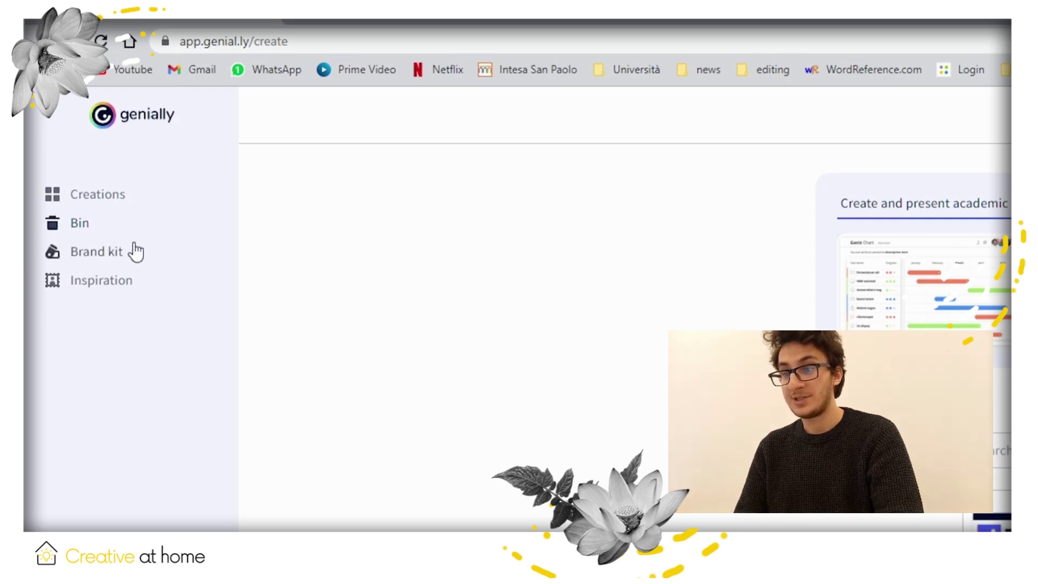
{"action": "left_click", "coordinate": [108, 226]}
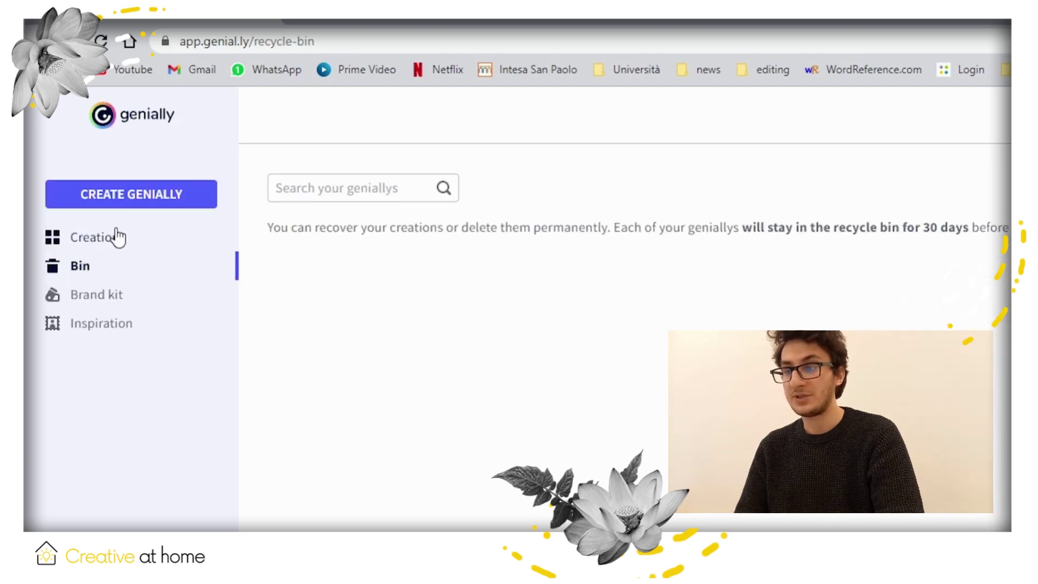
- Open the Brand kit and view its Fonts, Colors, Images and Backgrounds sections in turn
{"action": "left_click", "coordinate": [113, 298]}
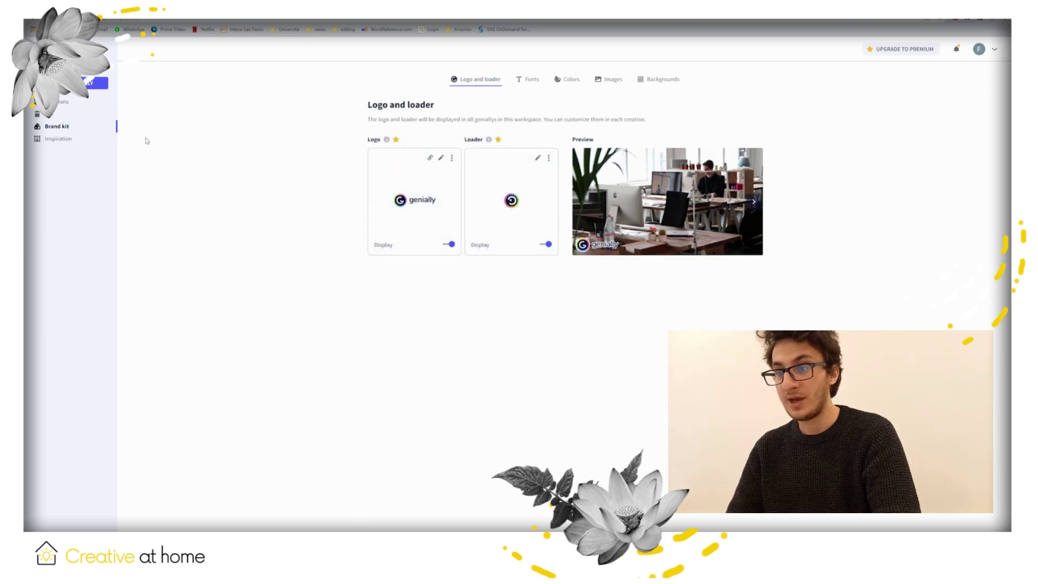
{"action": "left_click", "coordinate": [532, 86]}
{"action": "left_click", "coordinate": [573, 81]}
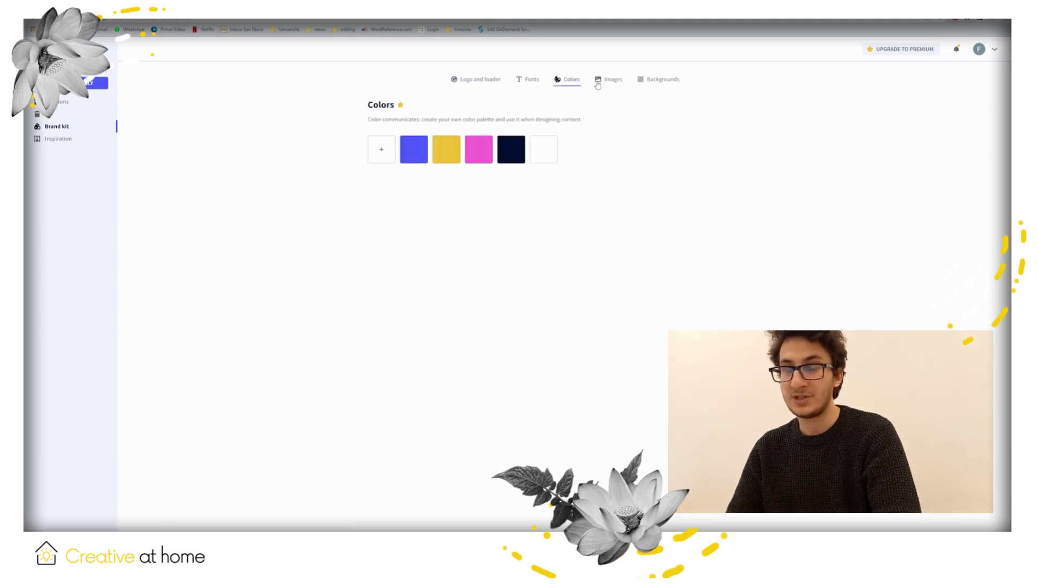
{"action": "left_click", "coordinate": [610, 85]}
{"action": "left_click", "coordinate": [644, 83]}
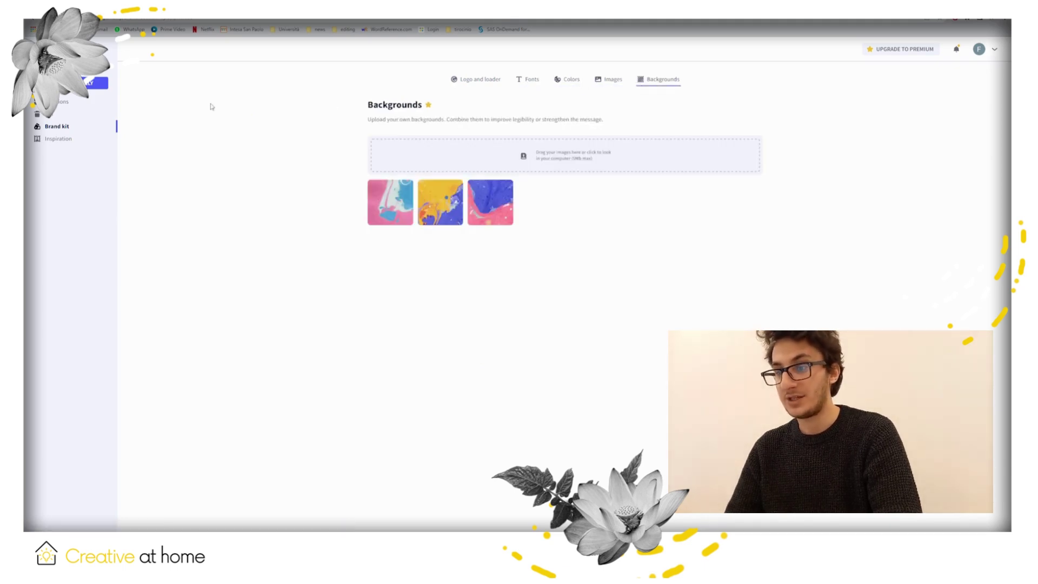
- Visit the Inspiration gallery, then open the create page listing Presentations, Infographics and Gamification
{"action": "left_click", "coordinate": [75, 143]}
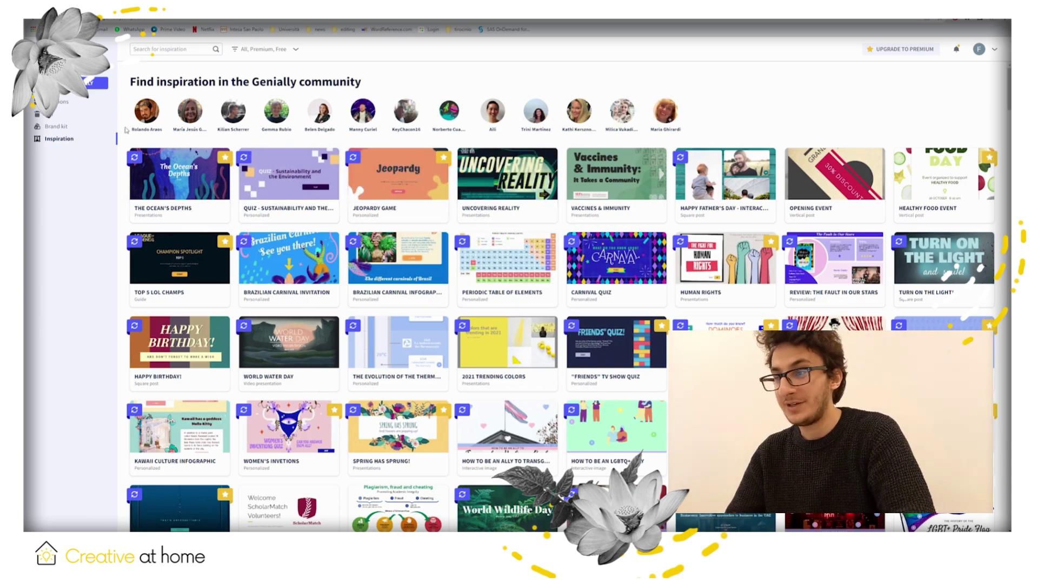
{"action": "left_click", "coordinate": [97, 83]}
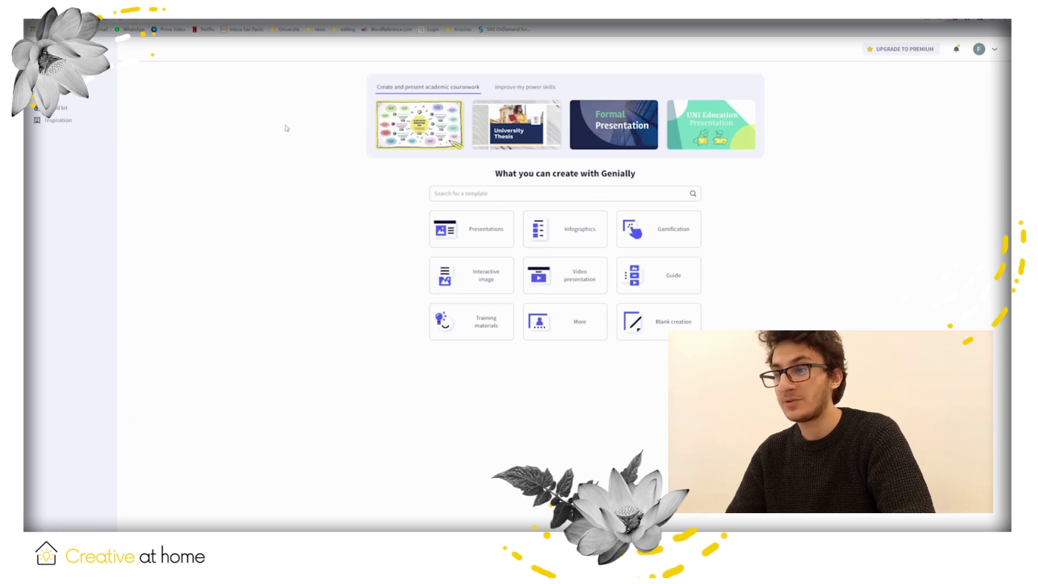
- Preview the Matrixes University Thesis presentation template and advance to its second slide
{"action": "left_click", "coordinate": [495, 231]}
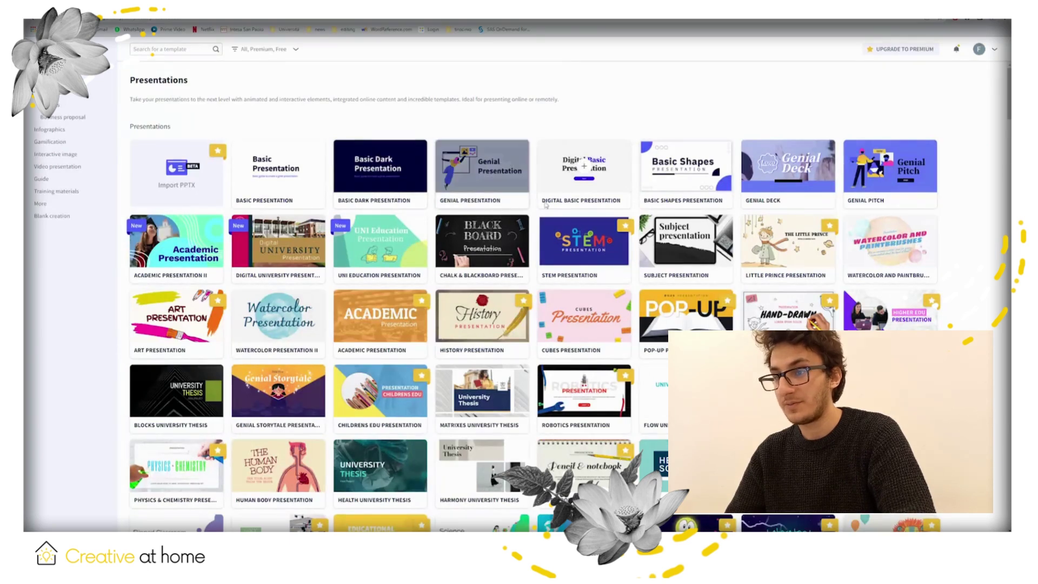
{"action": "scroll", "coordinate": [487, 227], "scroll_direction": "down", "scroll_amount": 3}
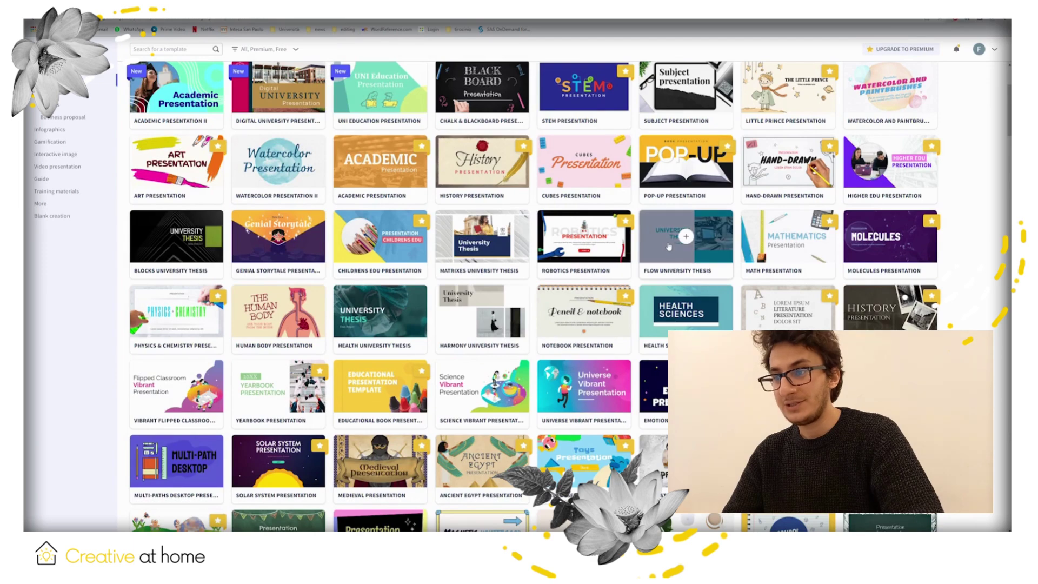
{"action": "left_click", "coordinate": [486, 244]}
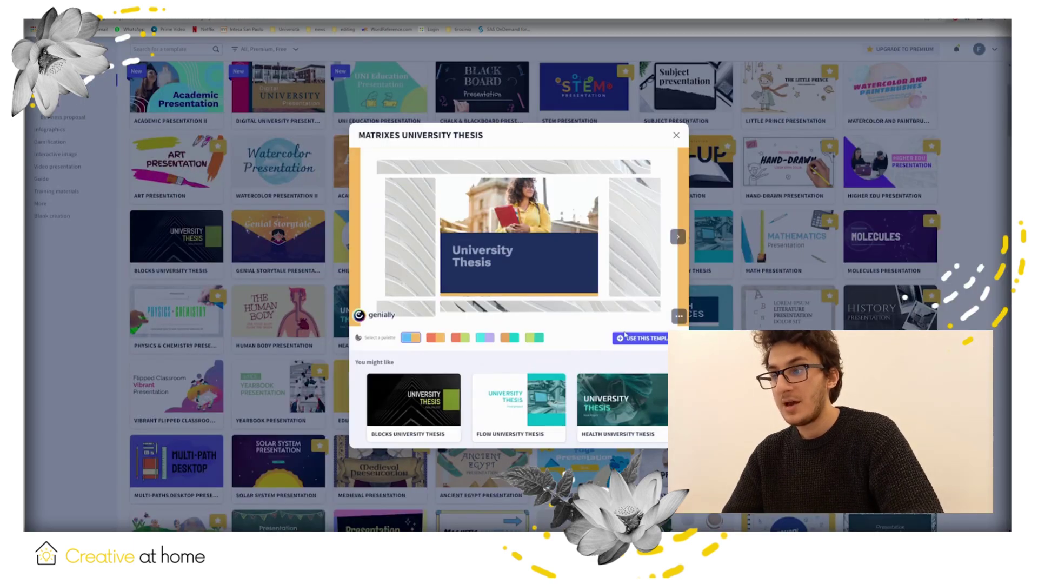
{"action": "left_click", "coordinate": [677, 242]}
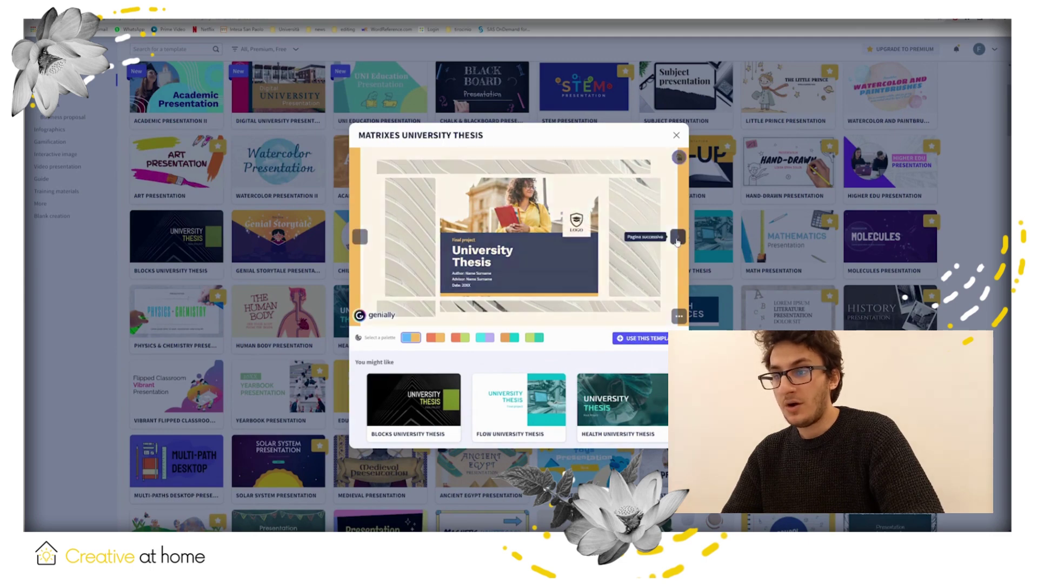
- Use the Matrixes University Thesis template with only its Cover page selected
{"action": "left_click", "coordinate": [640, 340]}
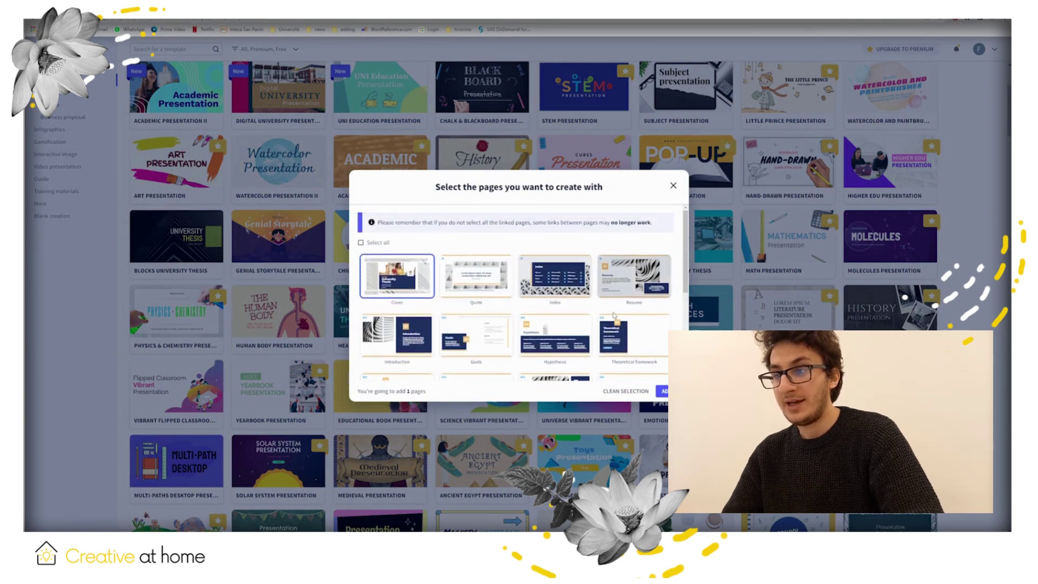
{"action": "scroll", "coordinate": [474, 308], "scroll_direction": "down", "scroll_amount": 2}
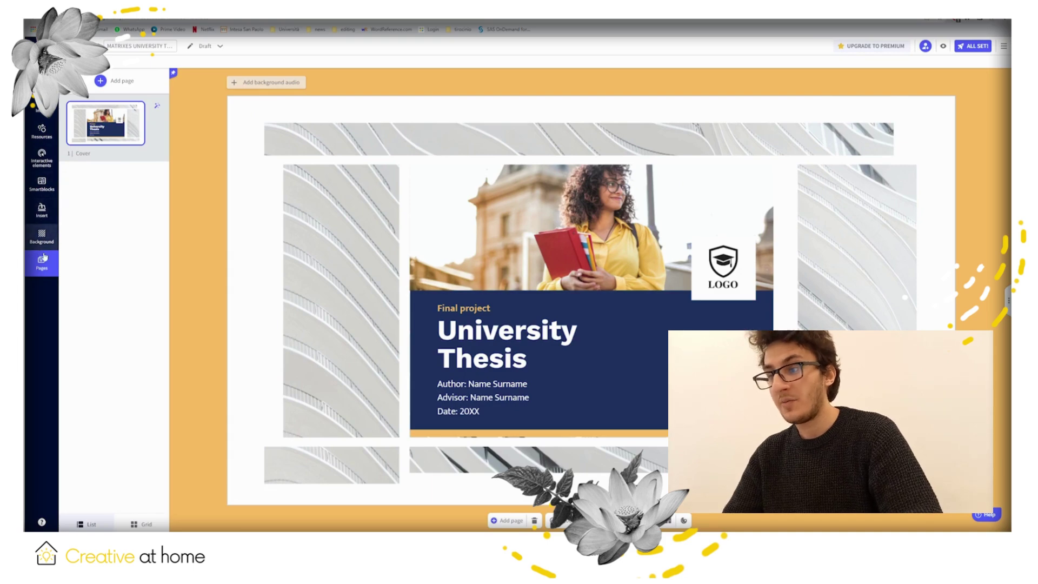
- Add a Blank page after the Cover as the presentation's second page
{"action": "left_click", "coordinate": [101, 81]}
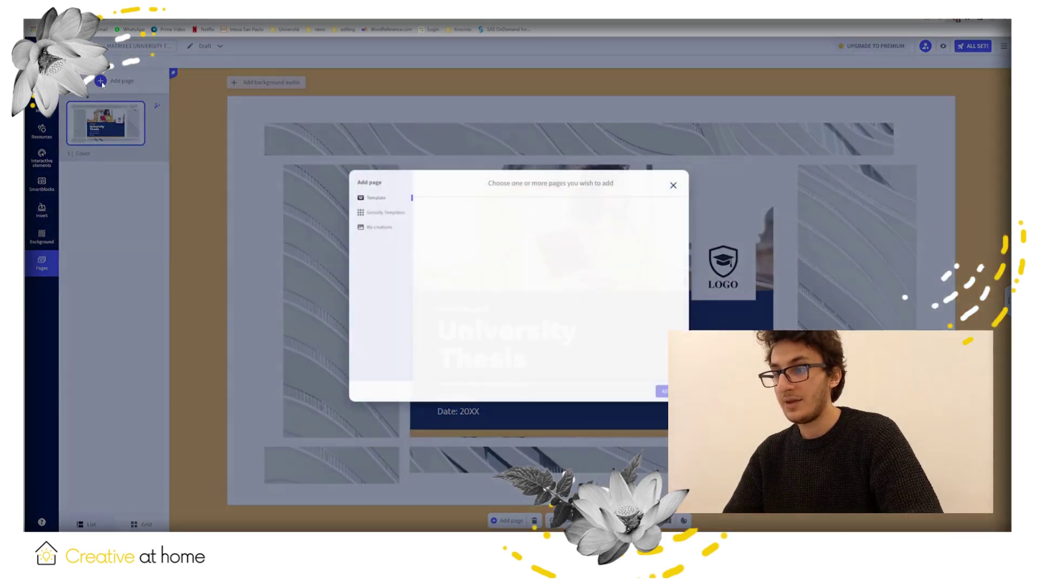
{"action": "left_click", "coordinate": [464, 242]}
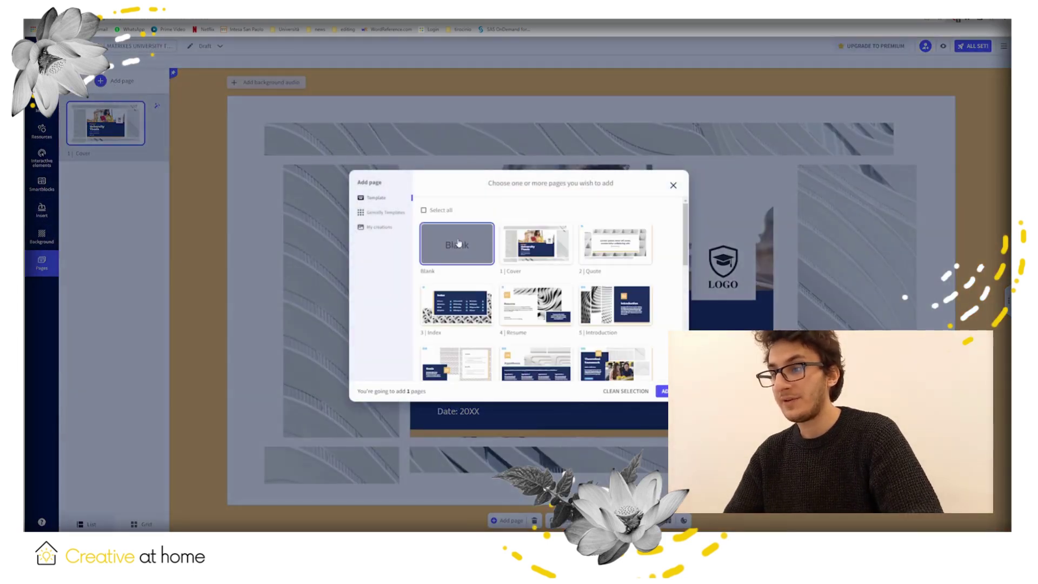
{"action": "left_click", "coordinate": [663, 392]}
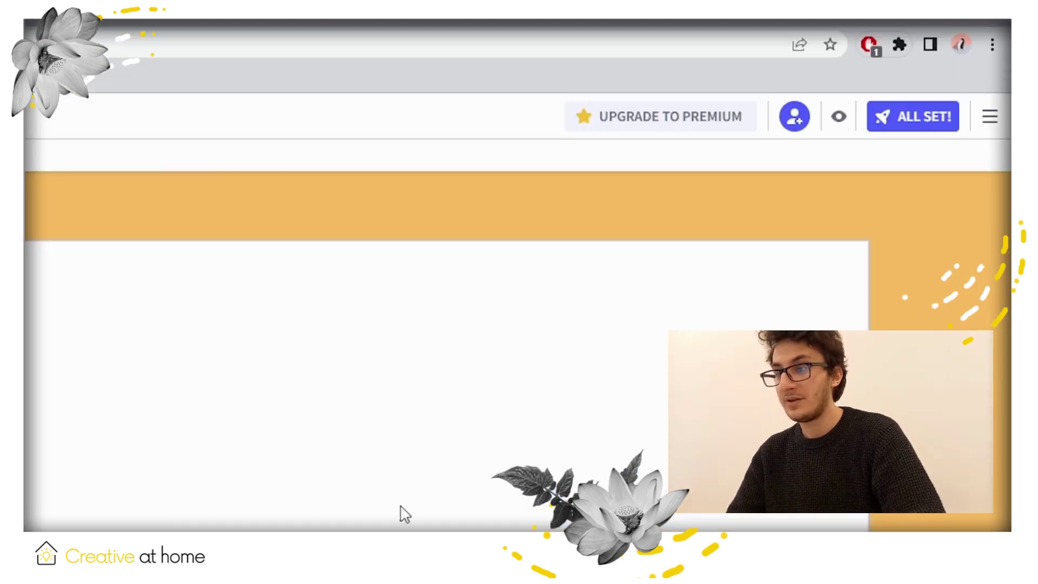
{"action": "left_click", "coordinate": [795, 122]}
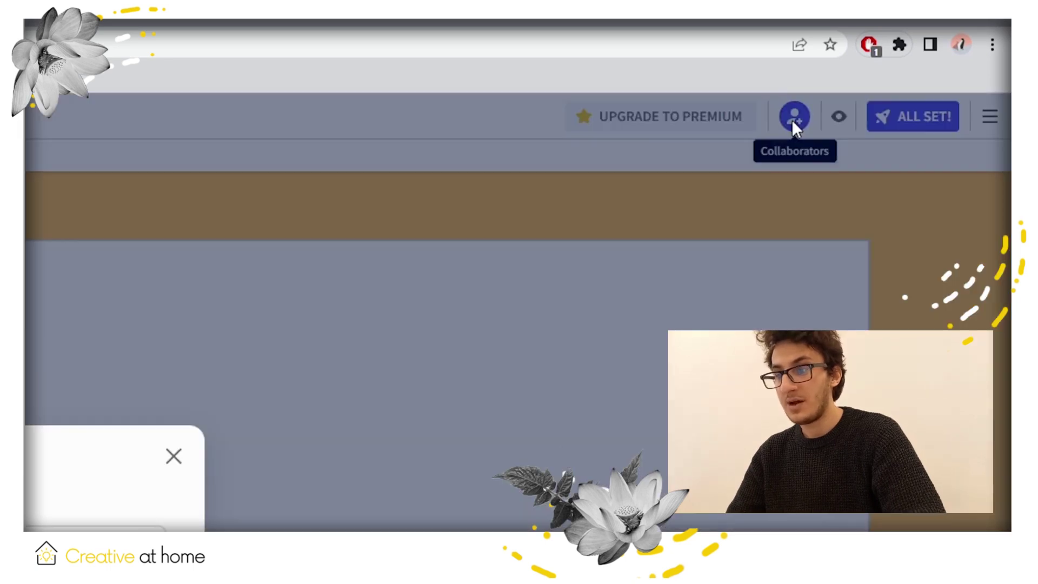
{"action": "left_click", "coordinate": [175, 458]}
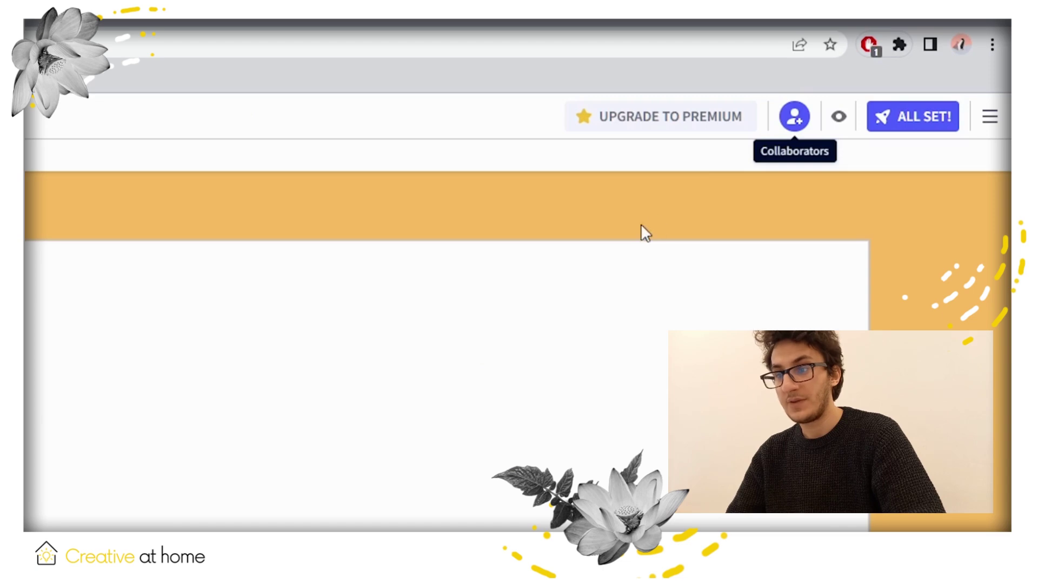
{"action": "left_click", "coordinate": [840, 118]}
{"action": "left_click", "coordinate": [930, 115]}
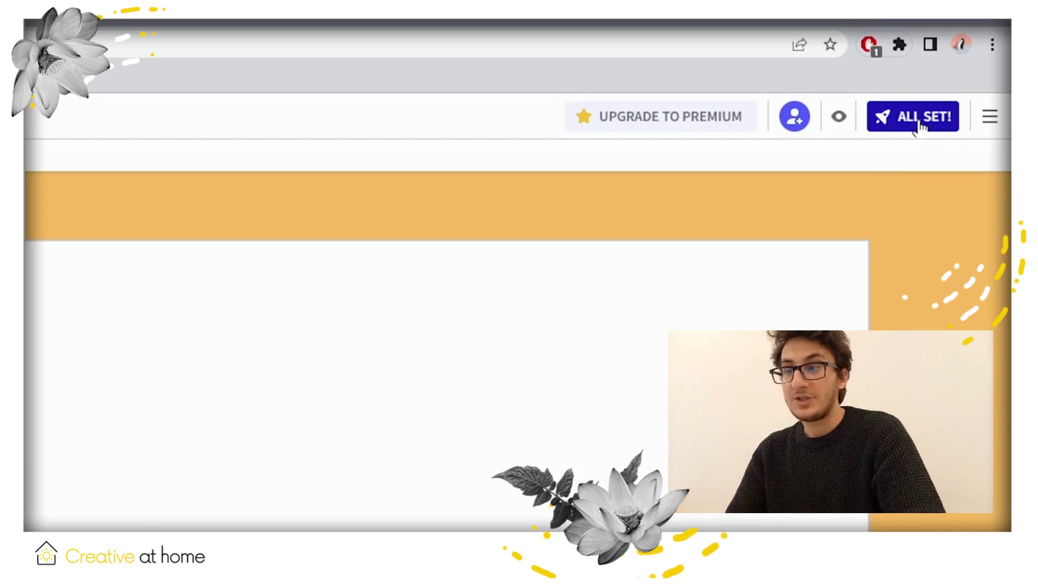
- Open the Publish dialog, public online, titled MATRIXES UNIVERSITY THESIS, and select the Description field
{"action": "left_click", "coordinate": [918, 120]}
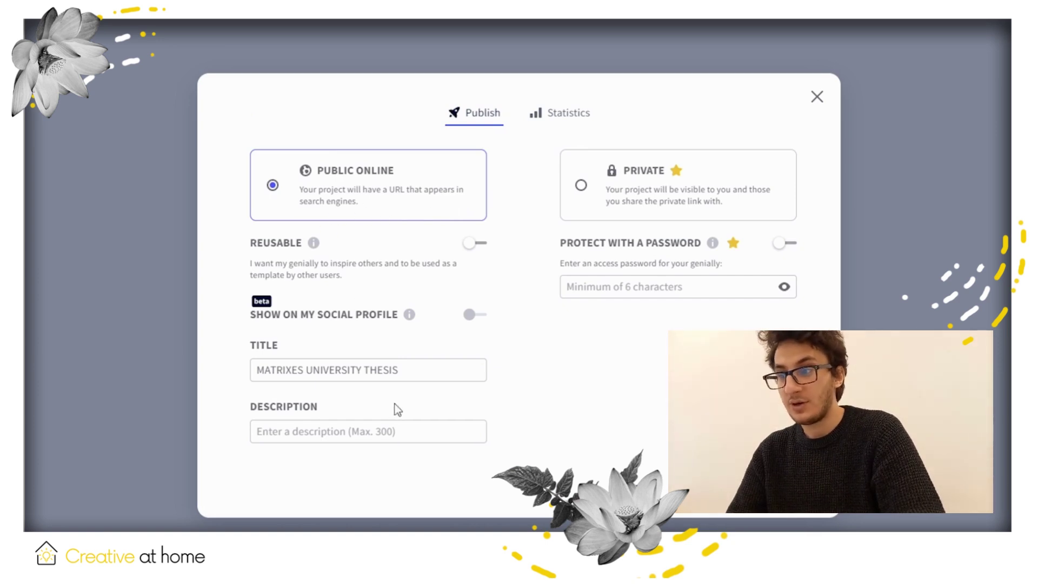
{"action": "left_click", "coordinate": [425, 430]}
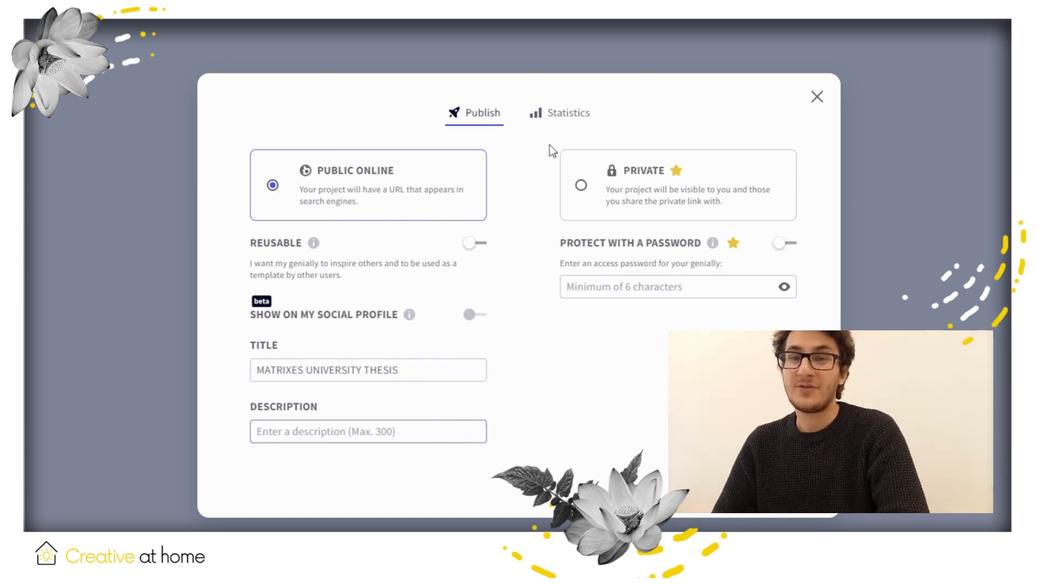
- View the Statistics tab, showing view monitoring and user tracking both switched off
{"action": "left_click", "coordinate": [564, 117]}
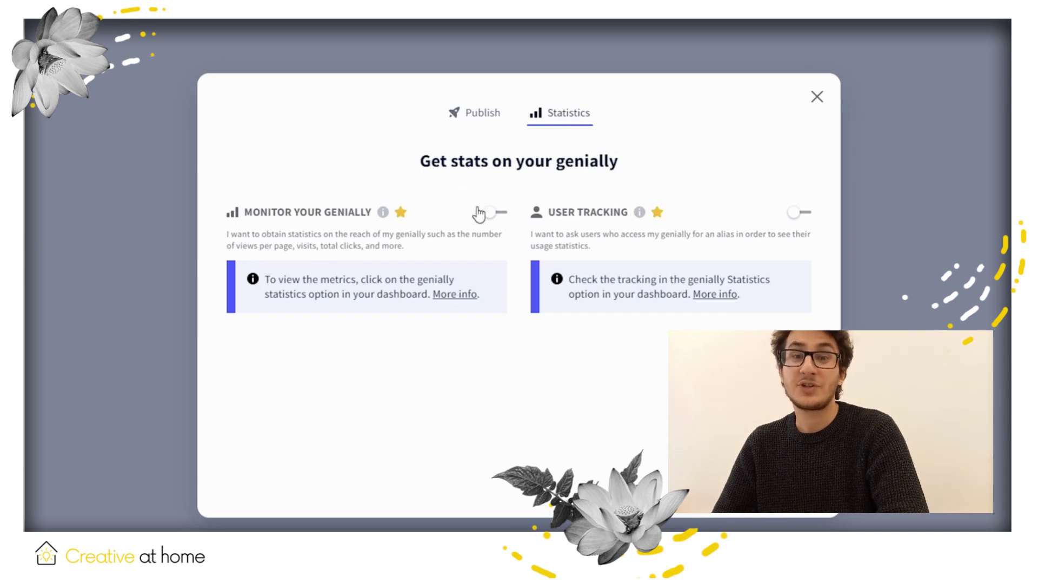